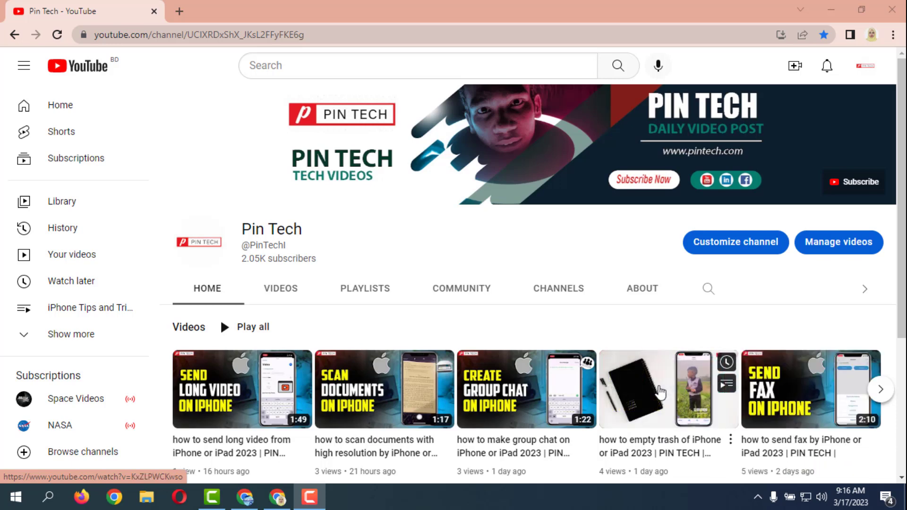
# - Open YouTube Studio for Pin Tech from the avatar's account menu
pyautogui.click(866, 67)
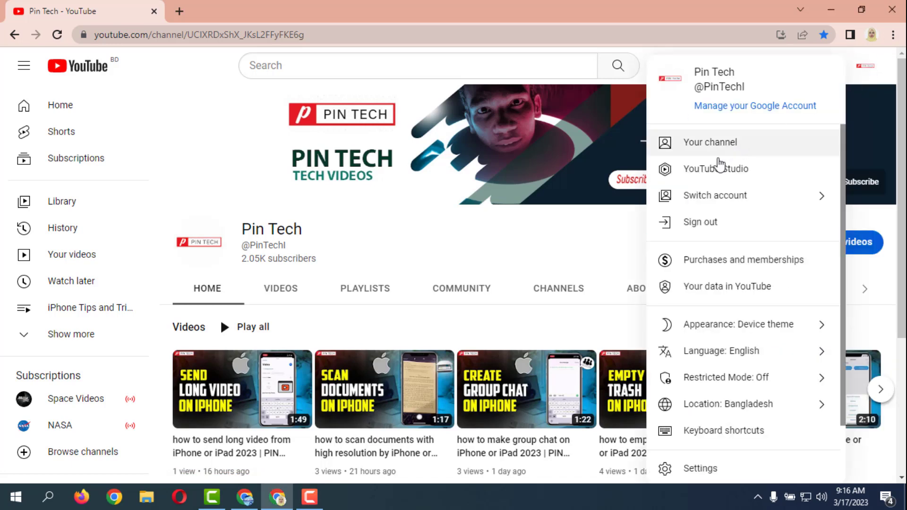
pyautogui.click(732, 174)
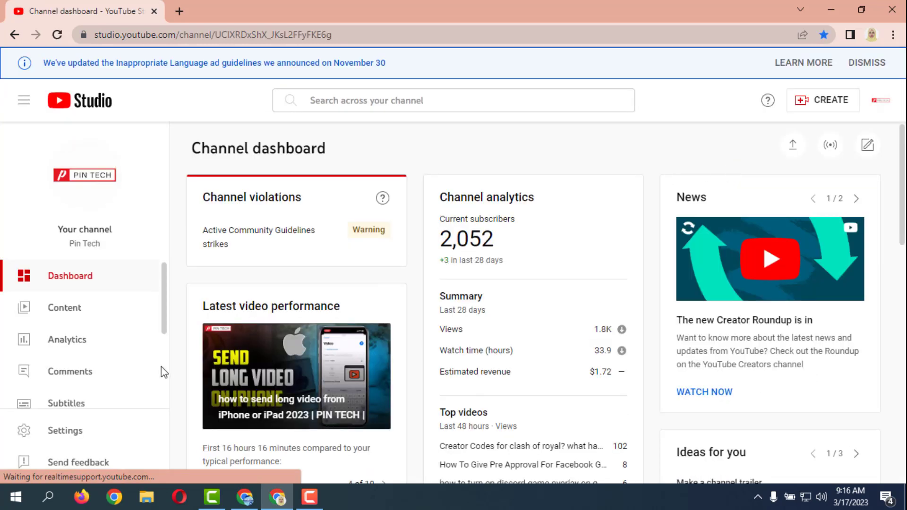
# - View Pin Tech's Settings > Permissions, which lists a single owner
pyautogui.click(64, 431)
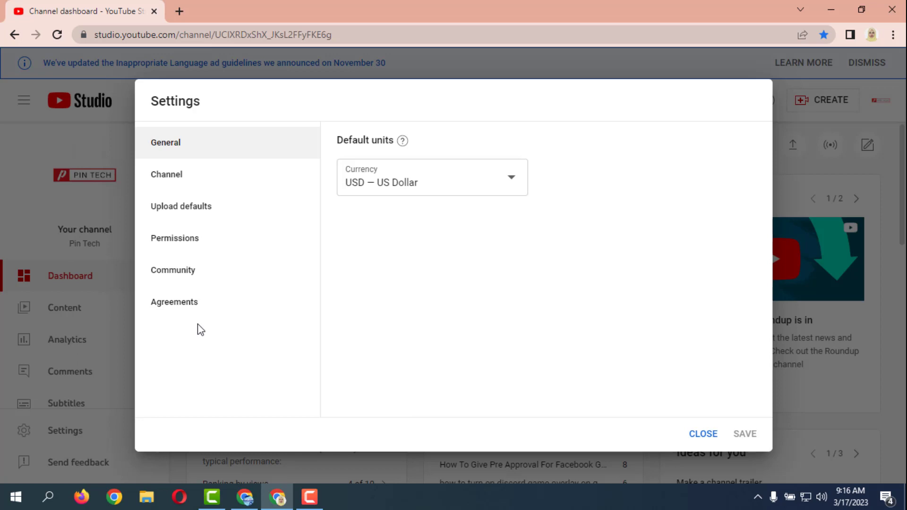
pyautogui.click(201, 247)
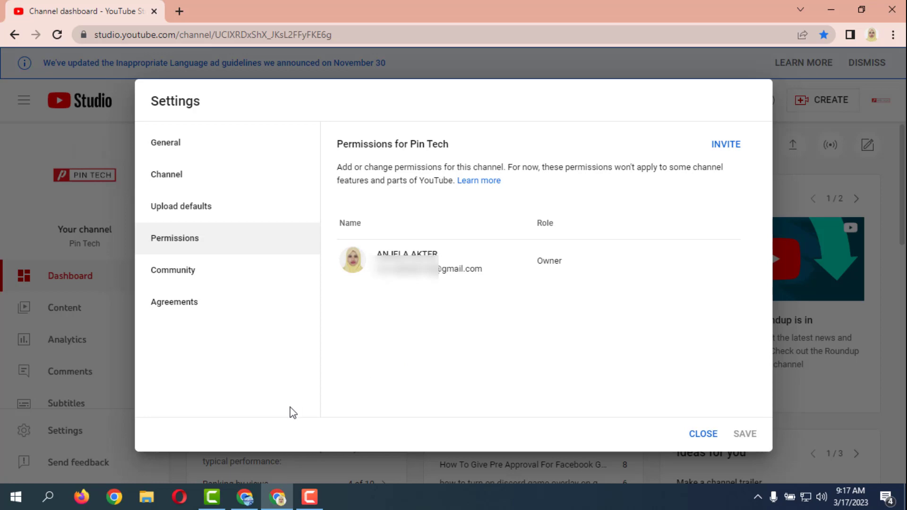
pyautogui.click(248, 501)
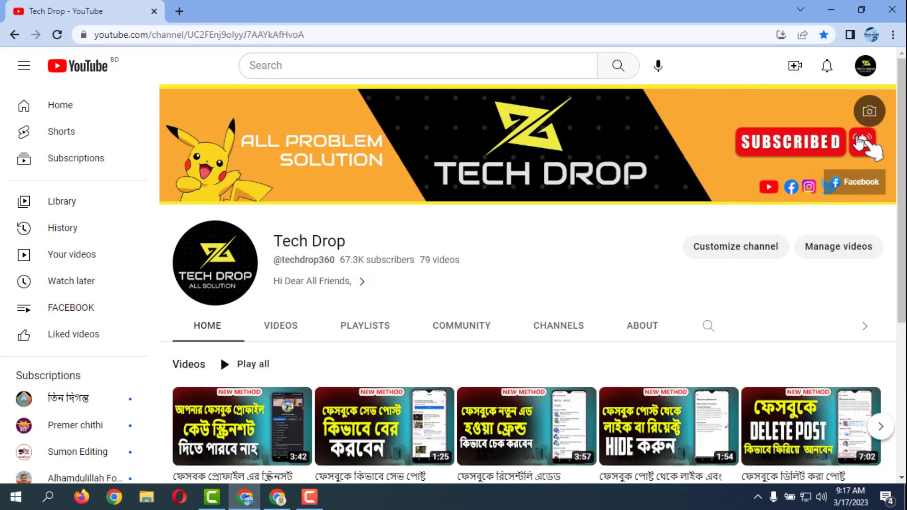
# - Open YouTube Studio for Tech Drop from its avatar's account menu
pyautogui.click(868, 72)
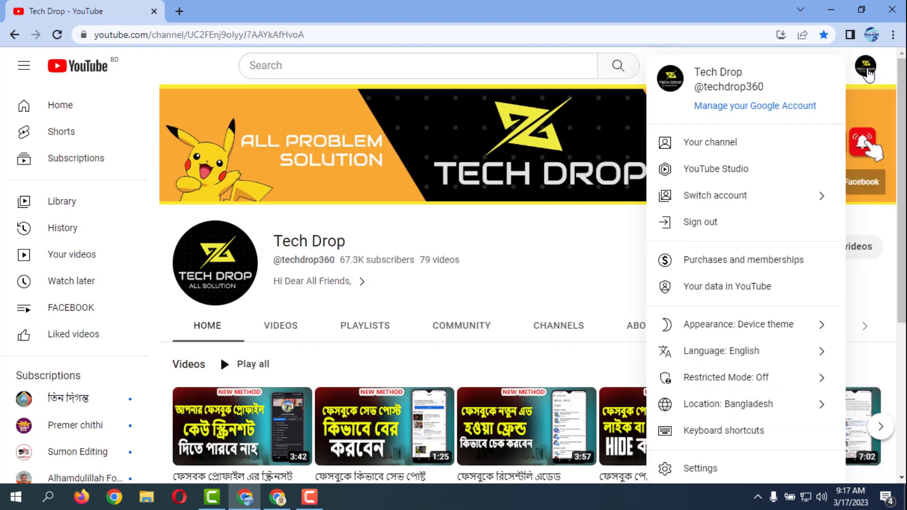
pyautogui.click(734, 171)
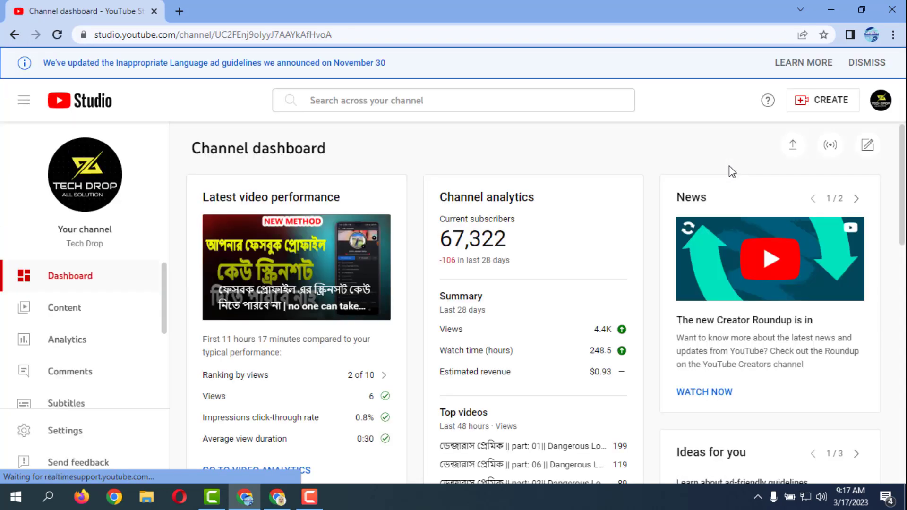
# - View Tech Drop's Settings > Permissions, which say it is managed through a Brand account
pyautogui.click(90, 435)
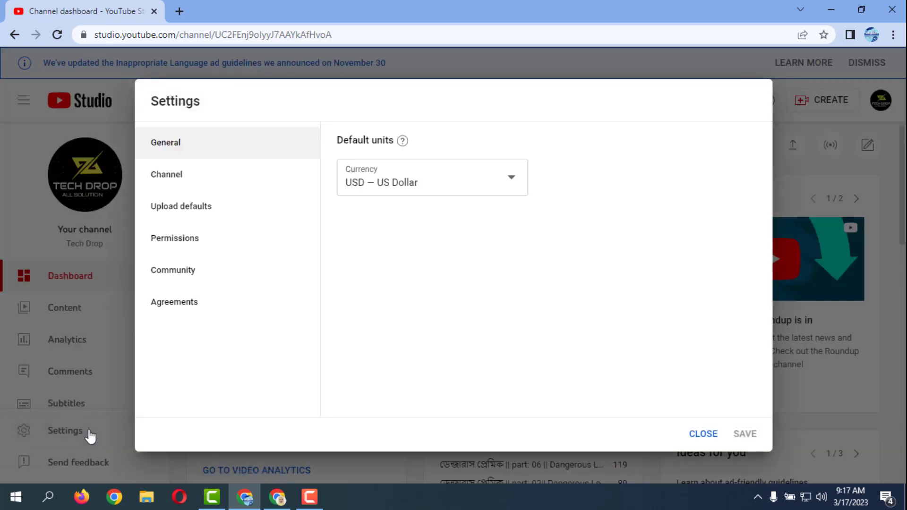
pyautogui.click(203, 246)
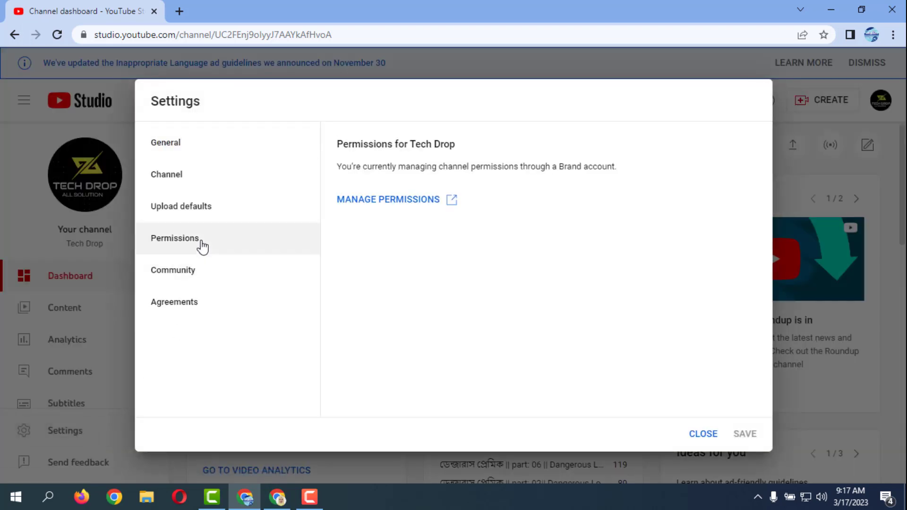